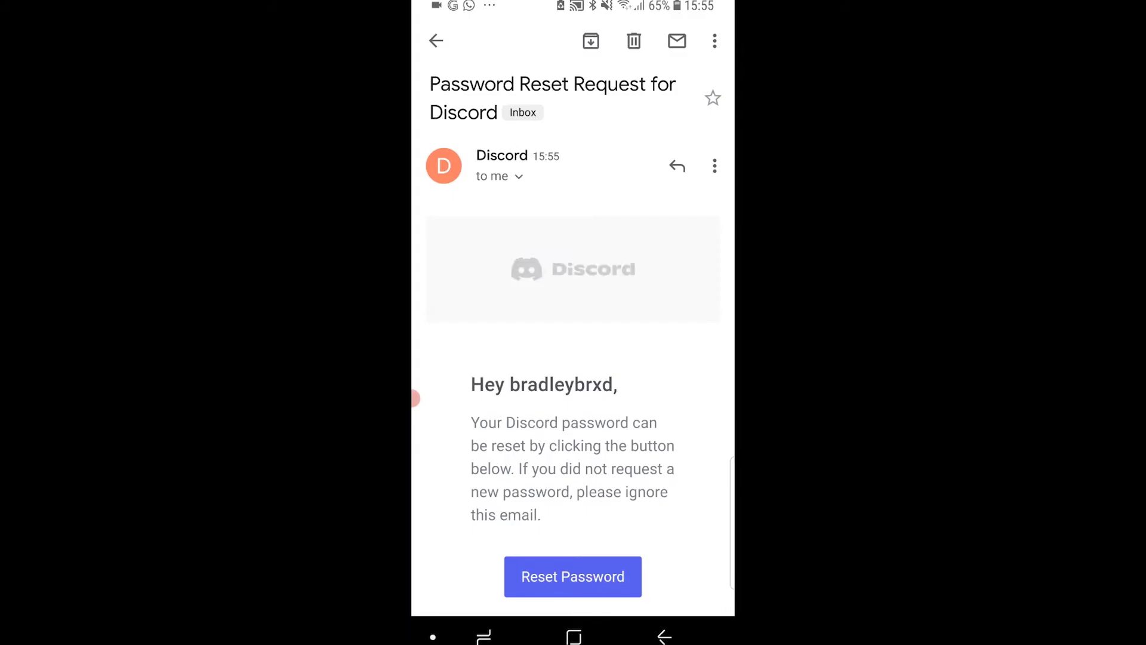
scroll(573, 403, "down", 3)
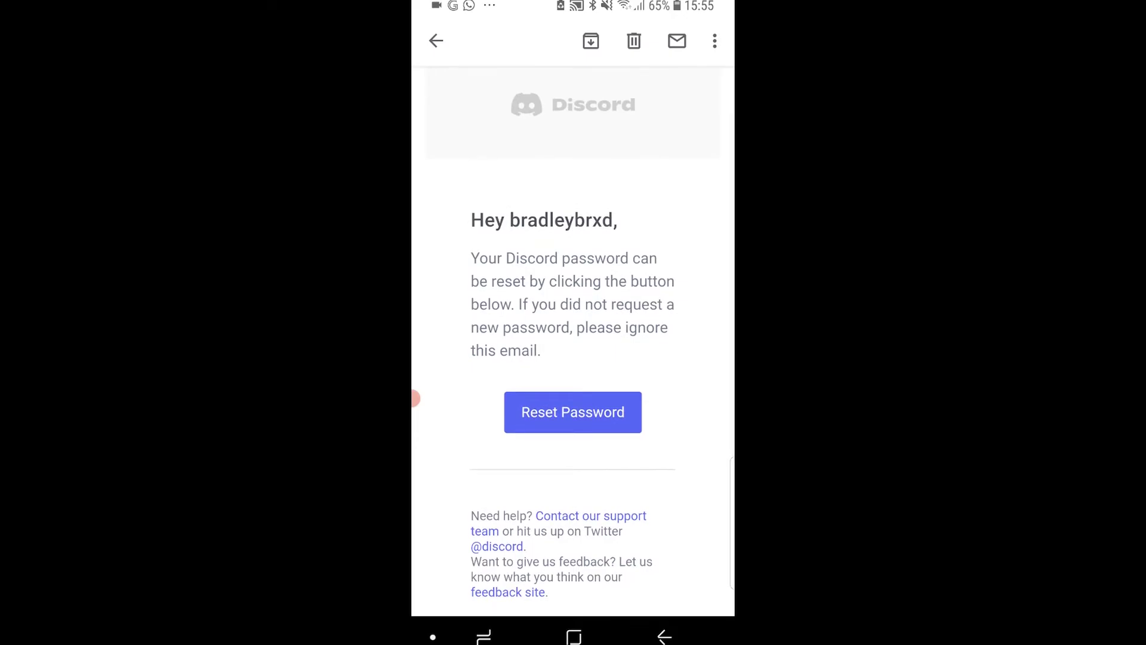
Follow the Reset Password link in the Discord email to reach the password change page.
left_click(573, 412)
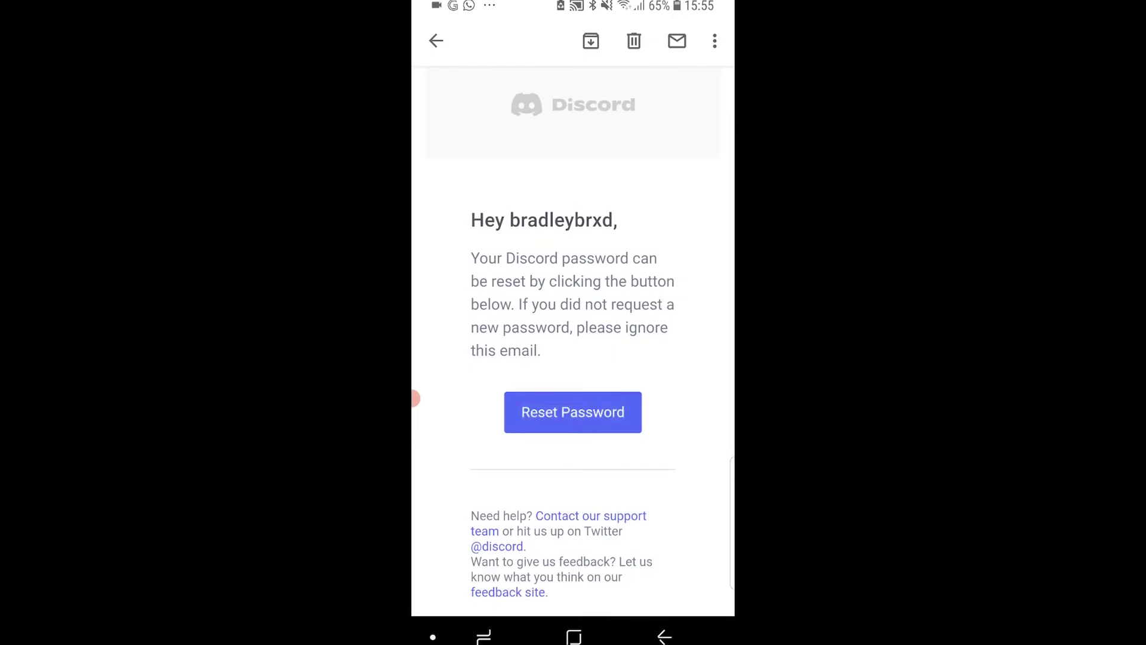